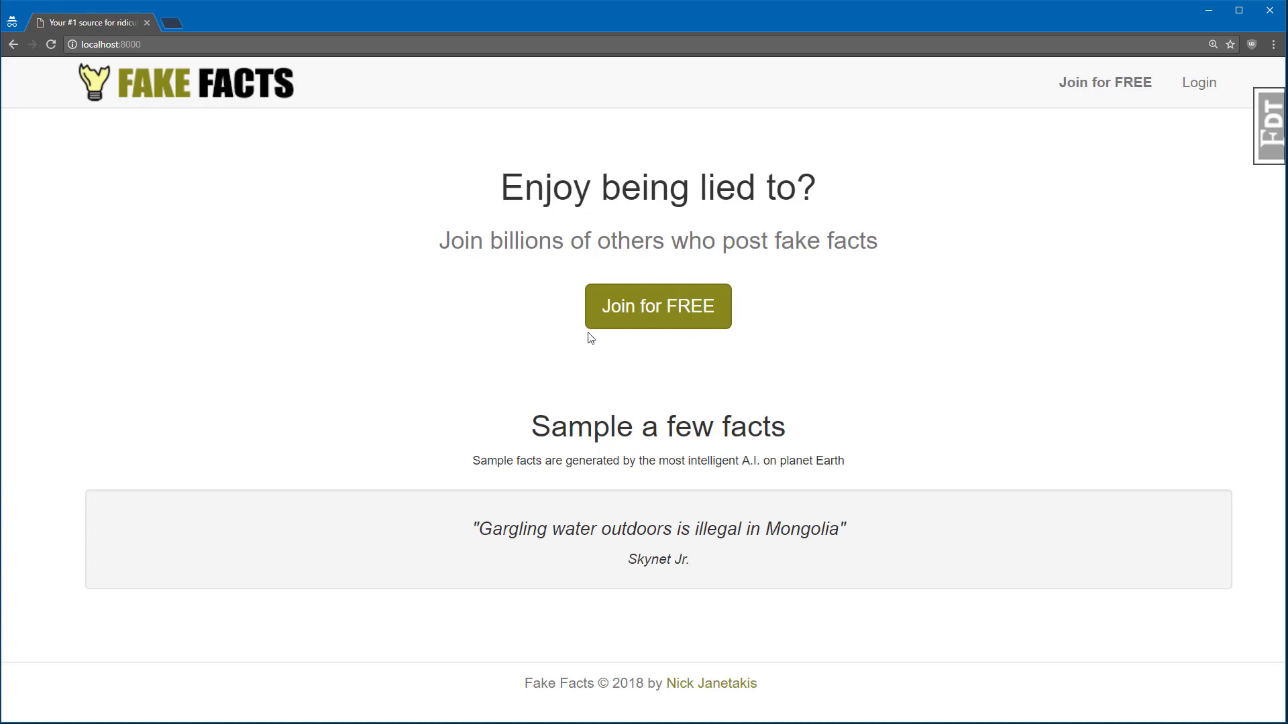
Step: Register a new account with the saved email, username dev2 and a password
{"action": "left_click", "coordinate": [629, 316]}
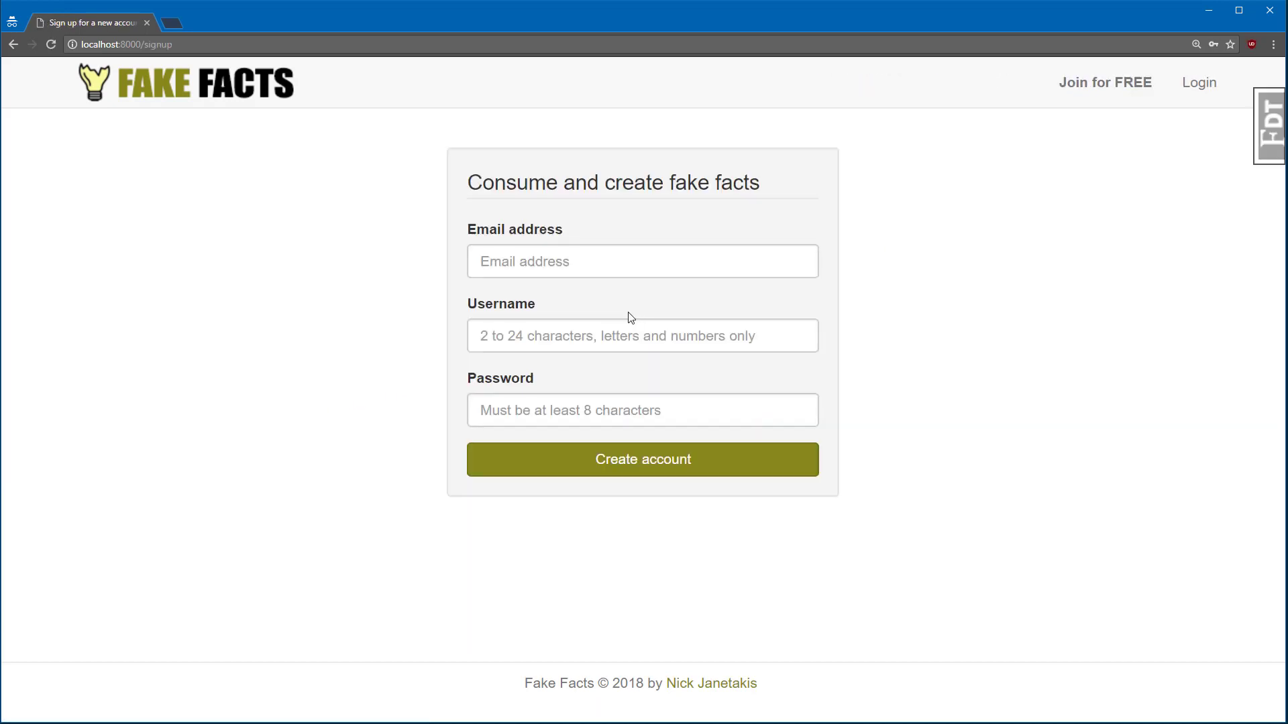
{"action": "left_click", "coordinate": [619, 271]}
{"action": "type", "text": "dev2@local.host"}
{"action": "left_click", "coordinate": [569, 290]}
{"action": "left_click", "coordinate": [596, 329]}
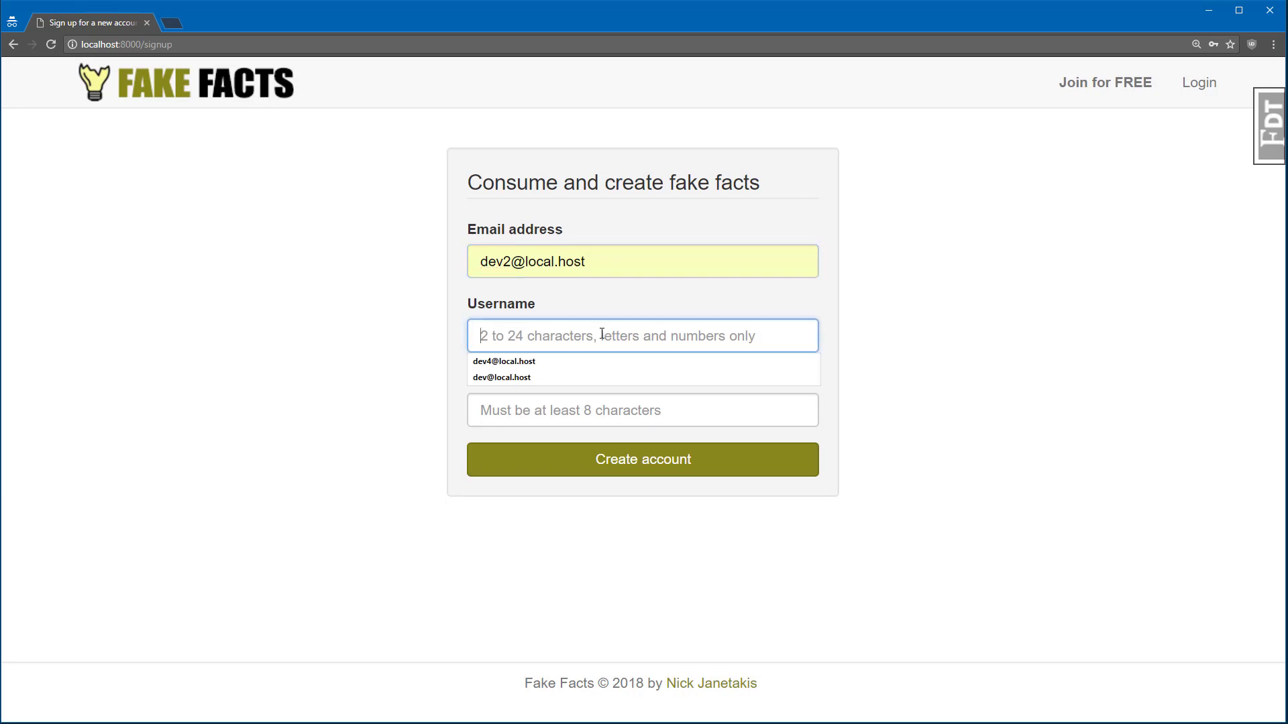
{"action": "type", "text": "dev"}
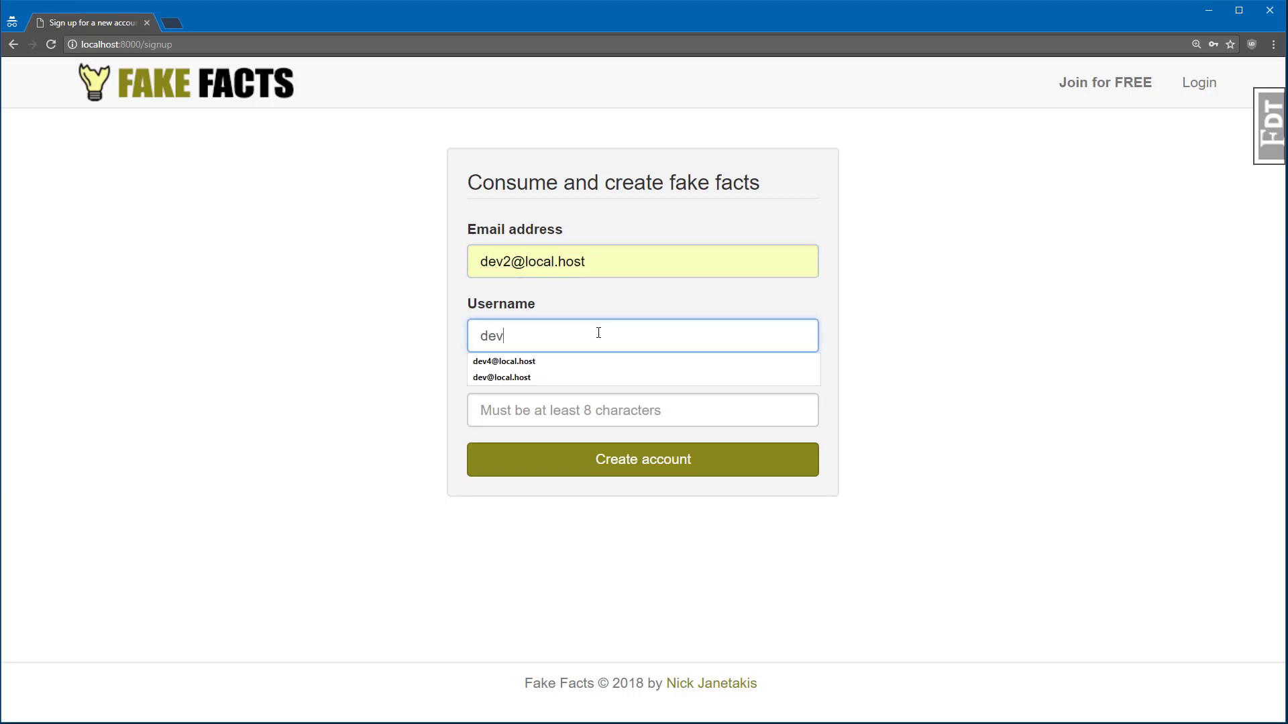
{"action": "type", "text": "2"}
{"action": "left_click", "coordinate": [650, 405]}
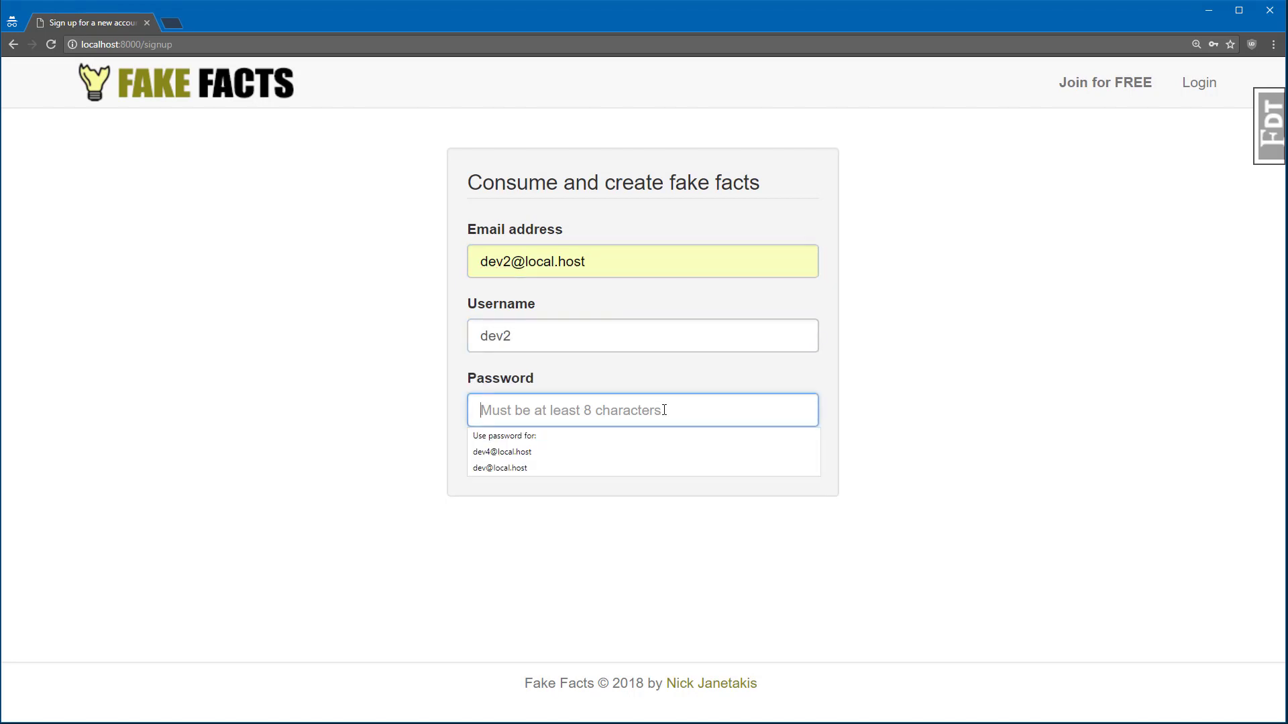
{"action": "type", "text": "password"}
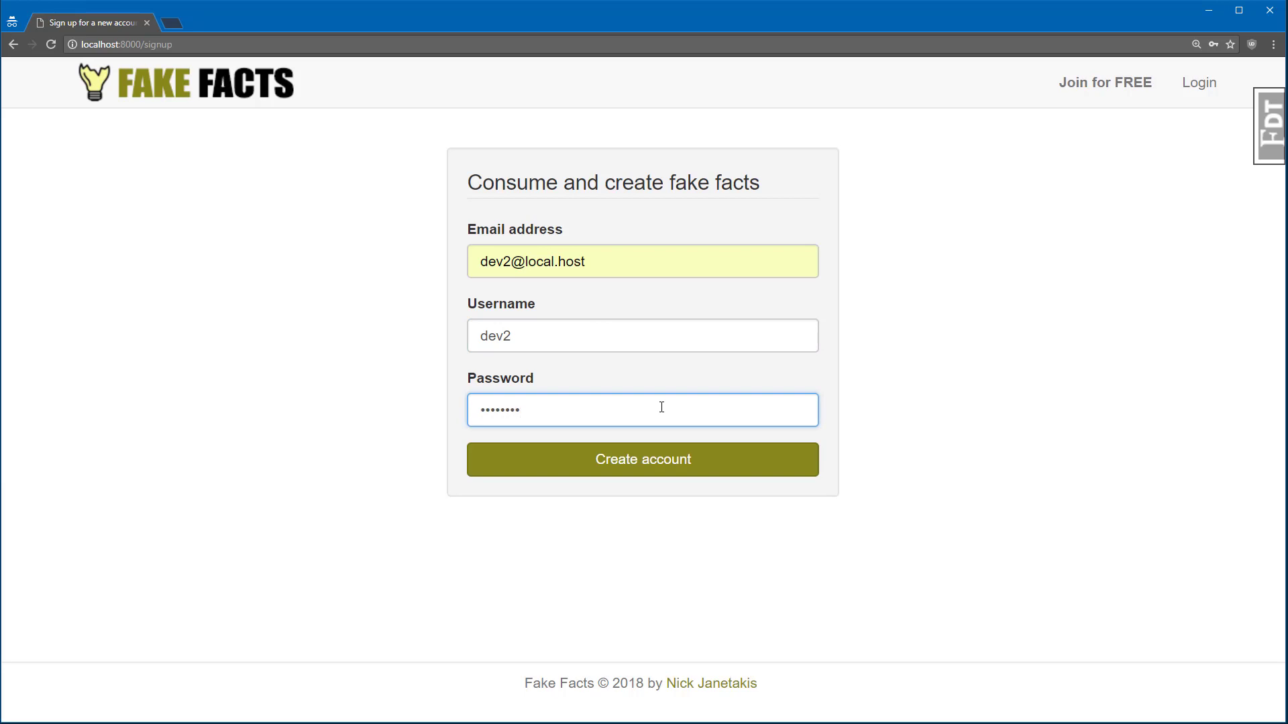
{"action": "left_click", "coordinate": [678, 460]}
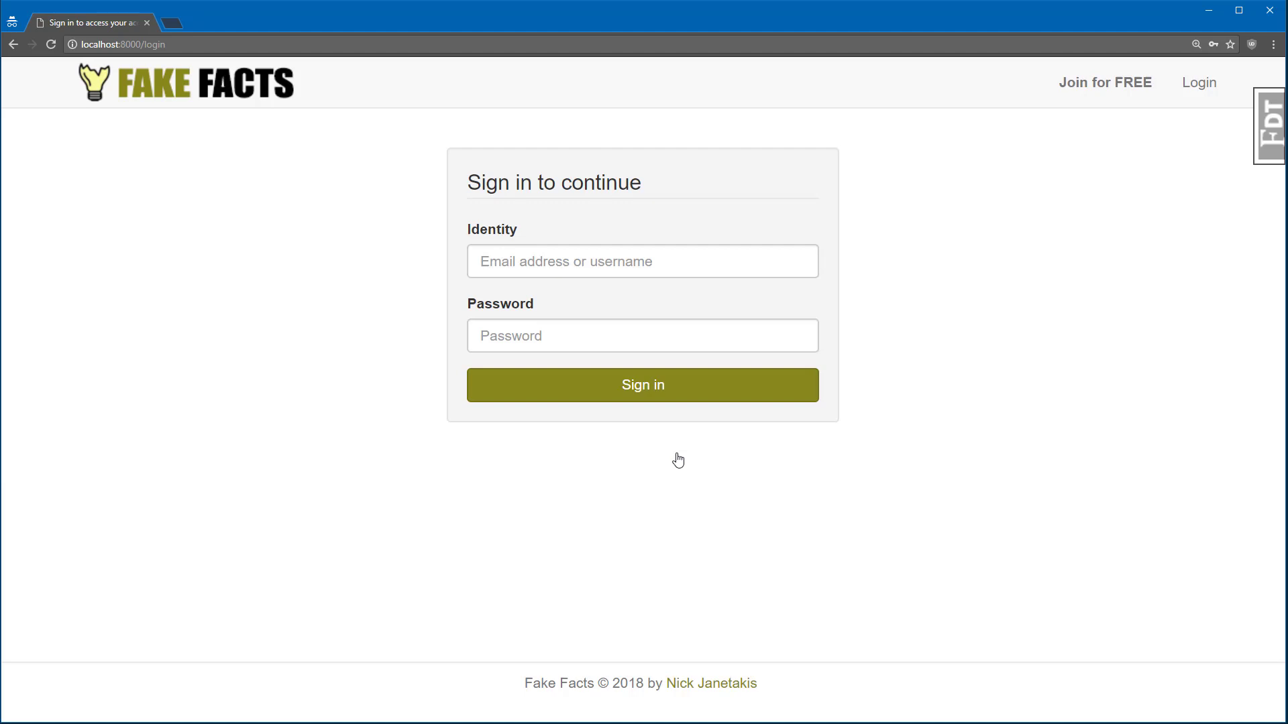
Step: Sign in as dev2 with the account's password
{"action": "left_click", "coordinate": [614, 261]}
{"action": "type", "text": "dev2"}
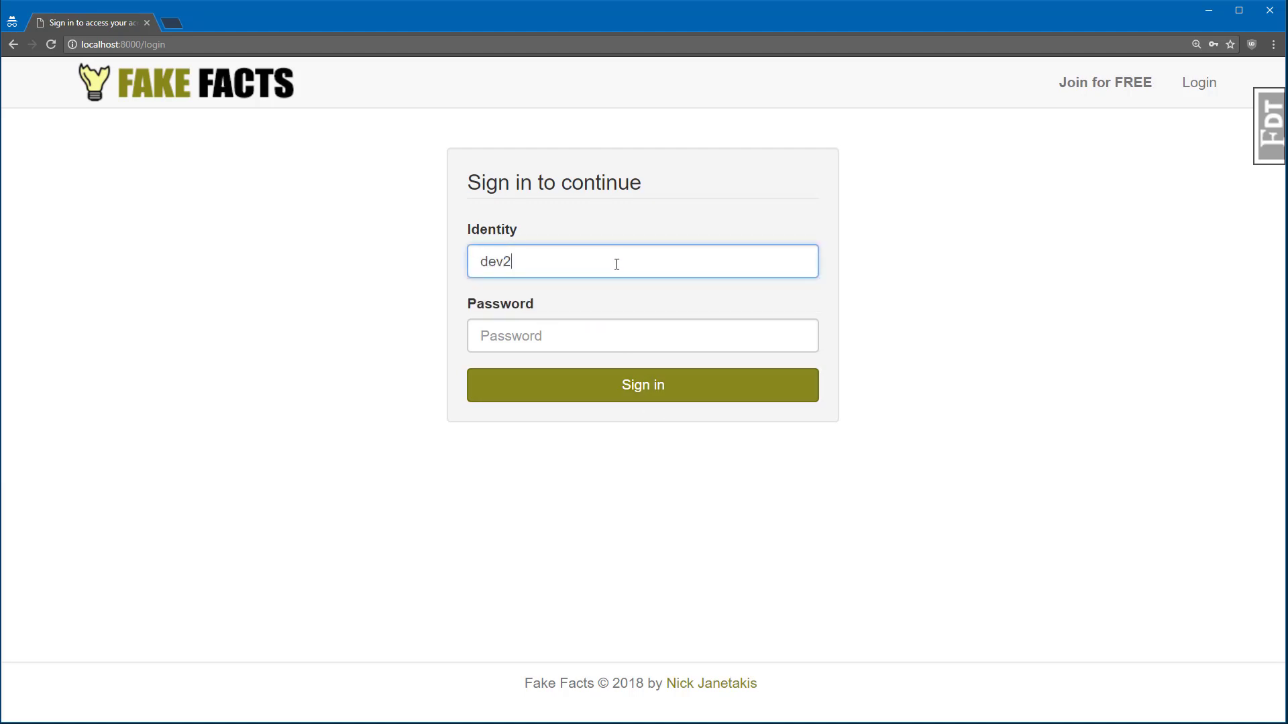
{"action": "left_click", "coordinate": [624, 334]}
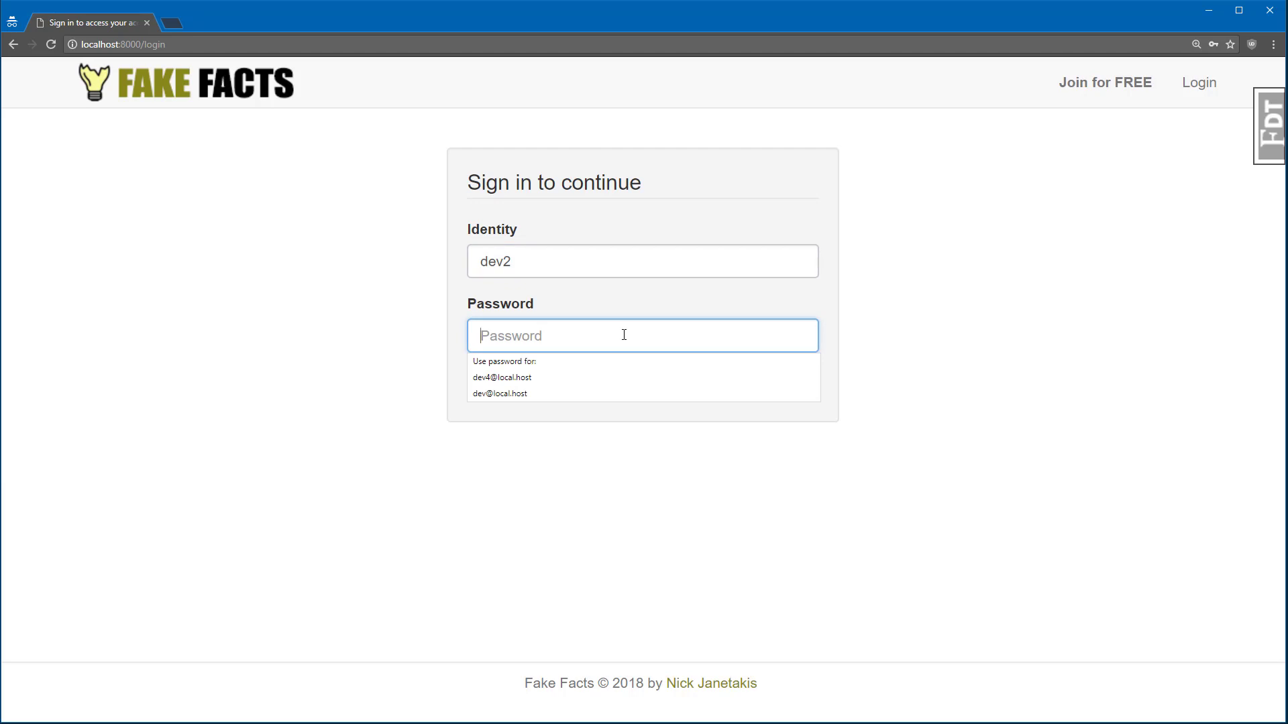
{"action": "type", "text": "password"}
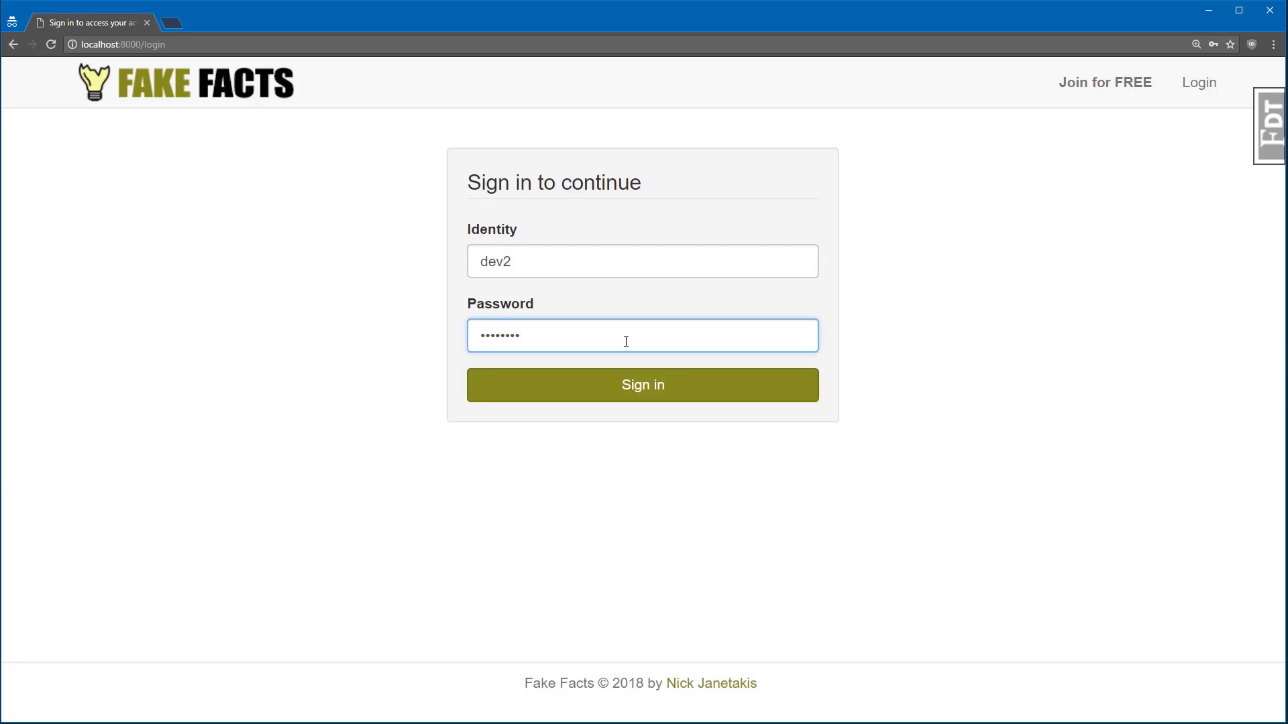
{"action": "left_click", "coordinate": [702, 391]}
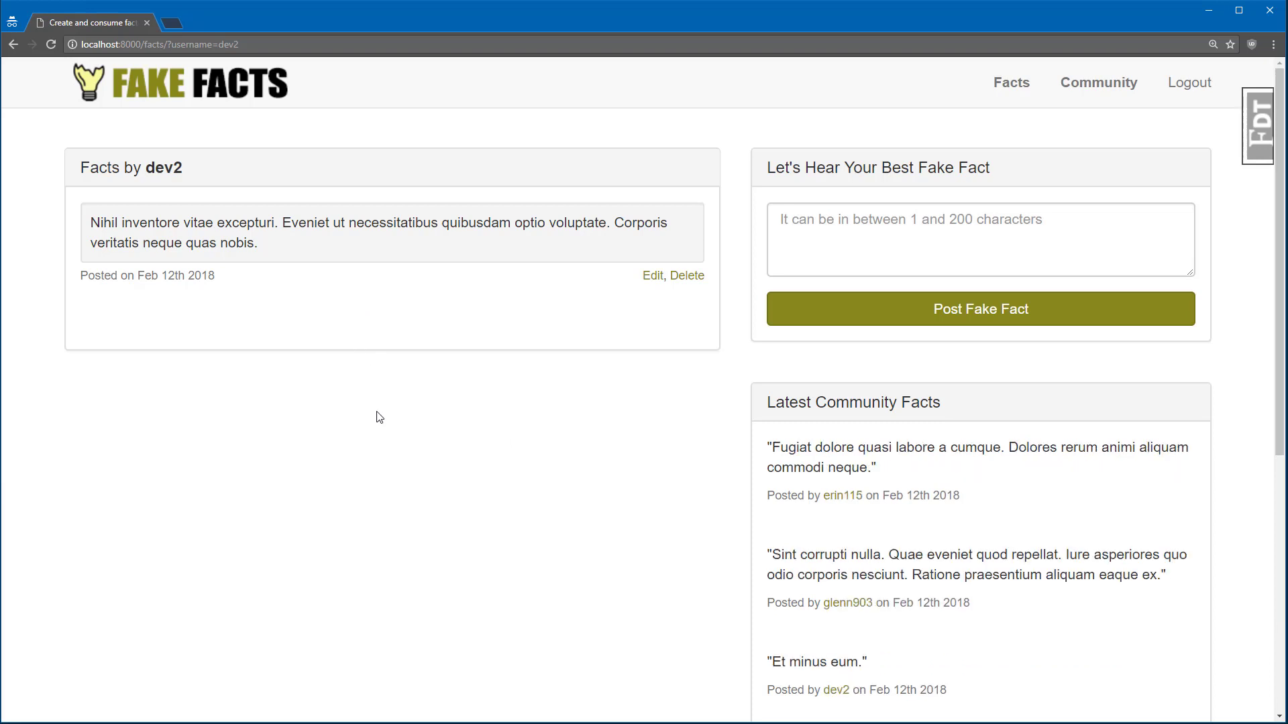
Step: Scroll to Who's Online, then bring up the second browser's pre-filled login form
{"action": "left_click_drag", "start_coordinate": [1274, 325], "coordinate": [1274, 598]}
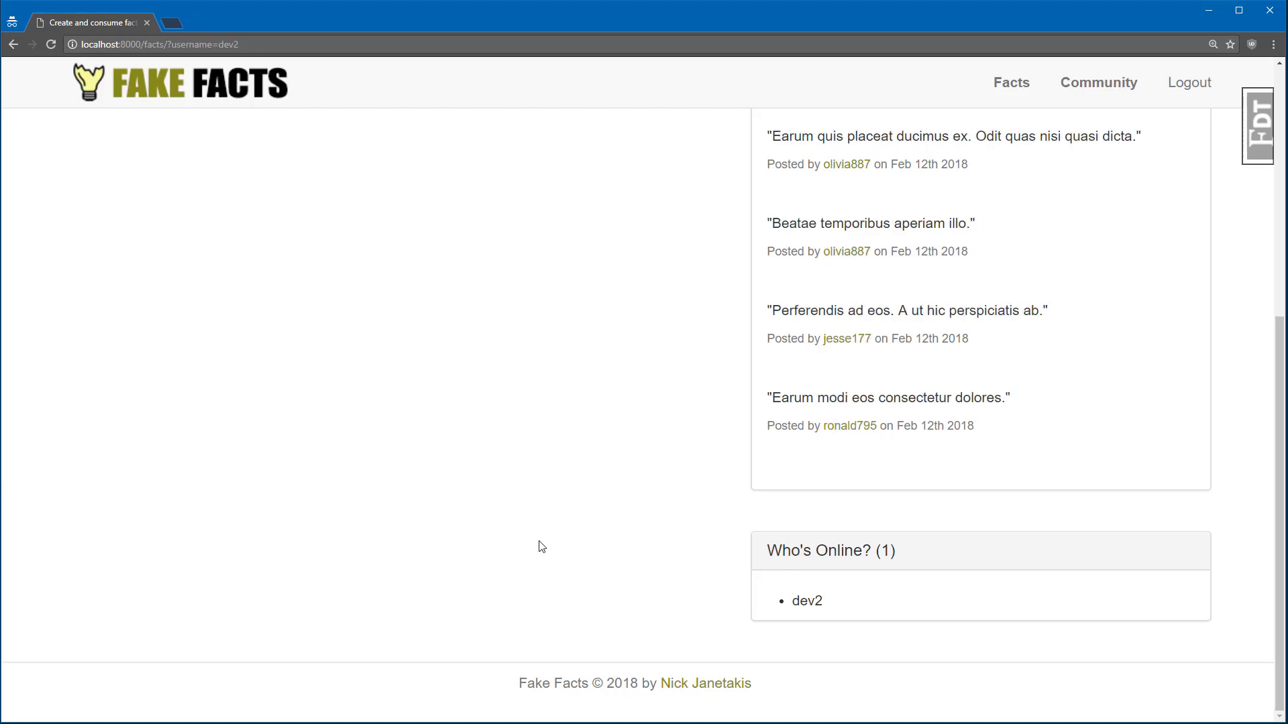
{"action": "key", "text": "alt+Tab"}
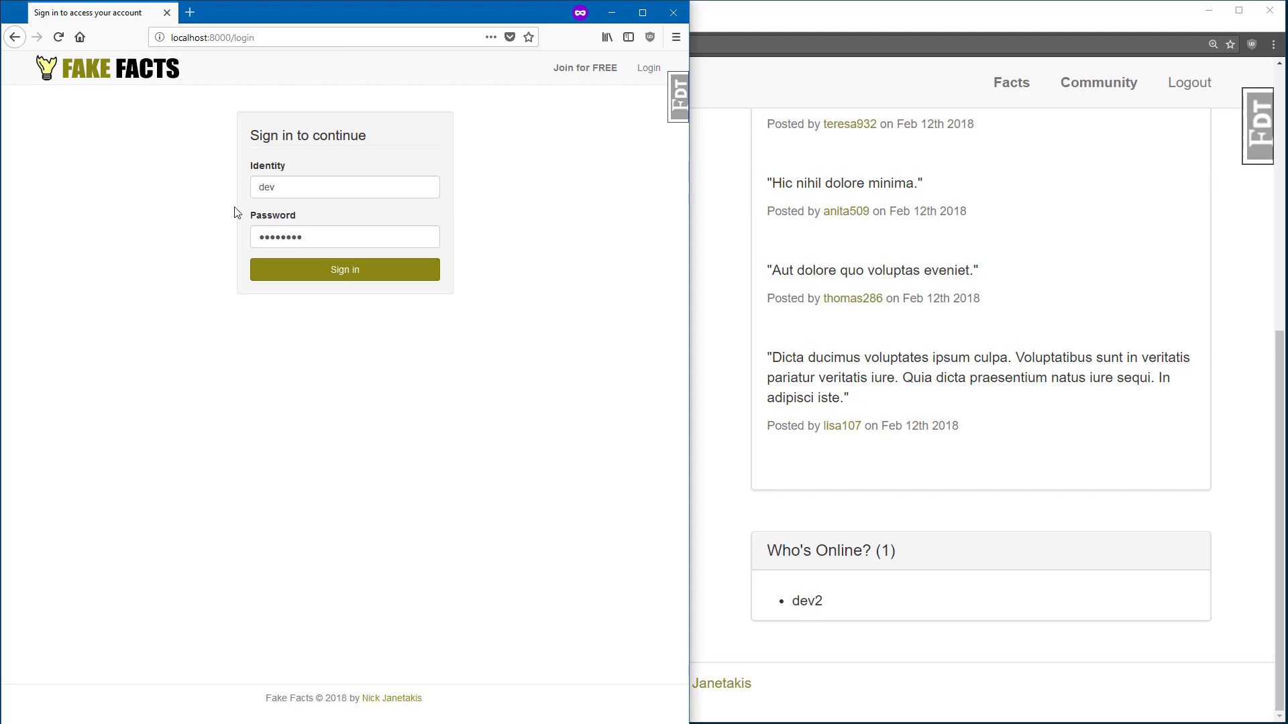
Step: Sign in the second account and scroll to Who's Online showing two users
{"action": "left_click", "coordinate": [368, 270]}
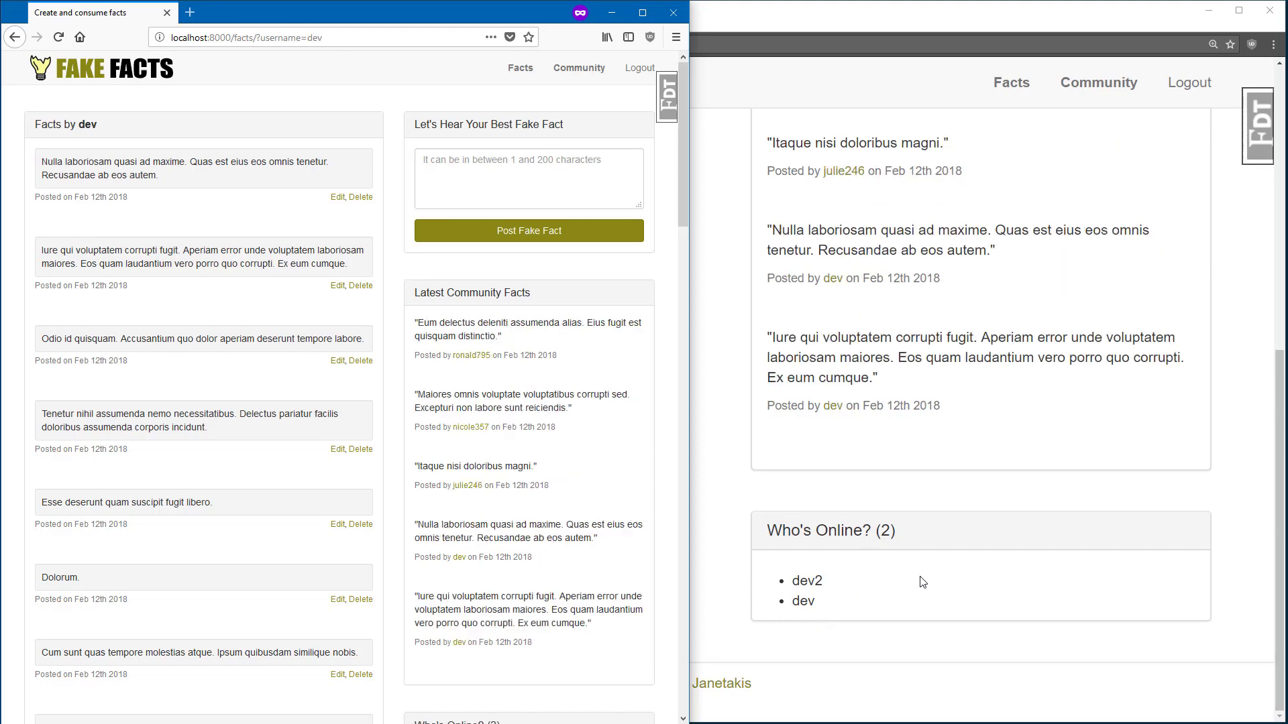
{"action": "left_click_drag", "start_coordinate": [682, 186], "coordinate": [700, 250]}
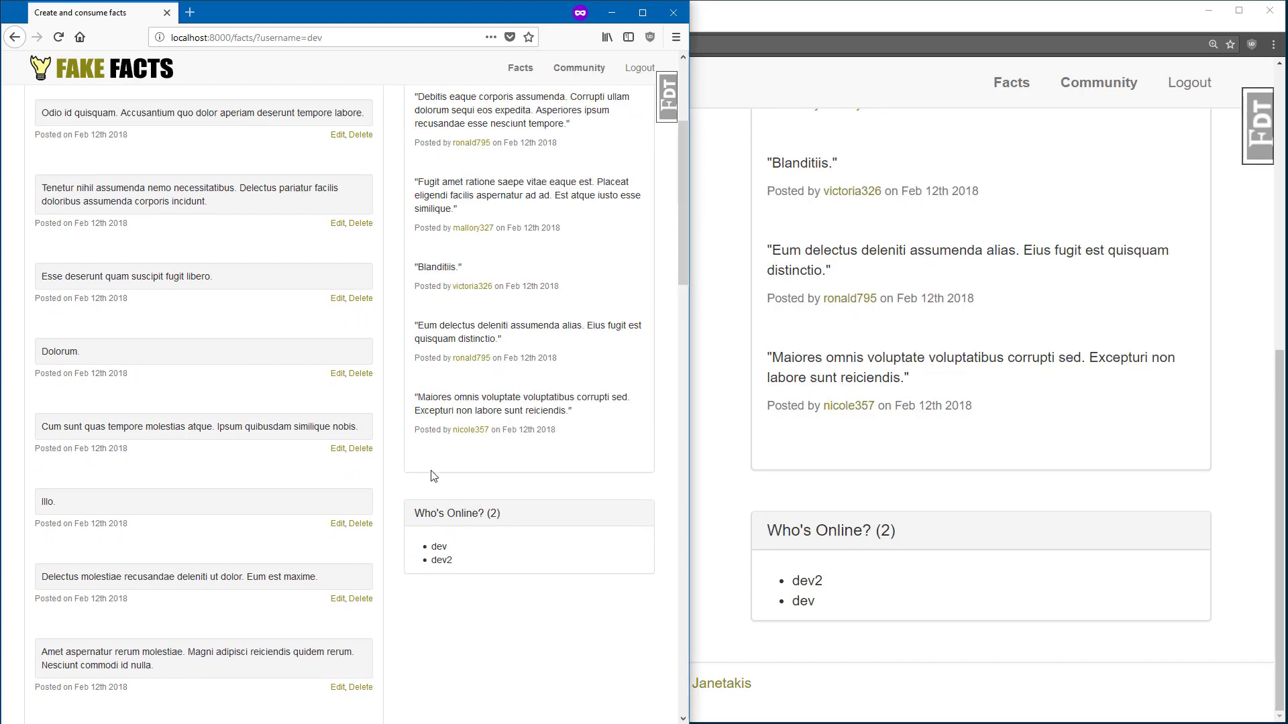
Step: In the first account's window, post the fake fact 'aaaa'
{"action": "left_click", "coordinate": [707, 326]}
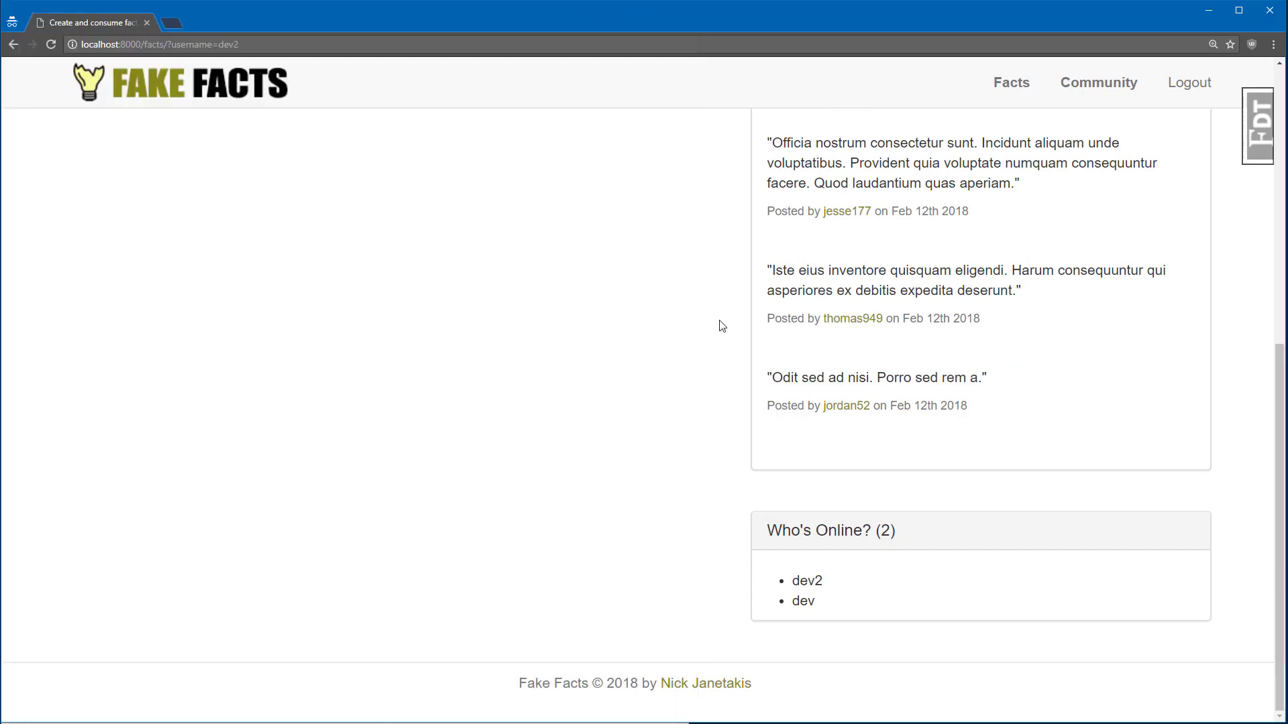
{"action": "scroll", "coordinate": [1007, 301], "scroll_direction": "up", "scroll_amount": 9}
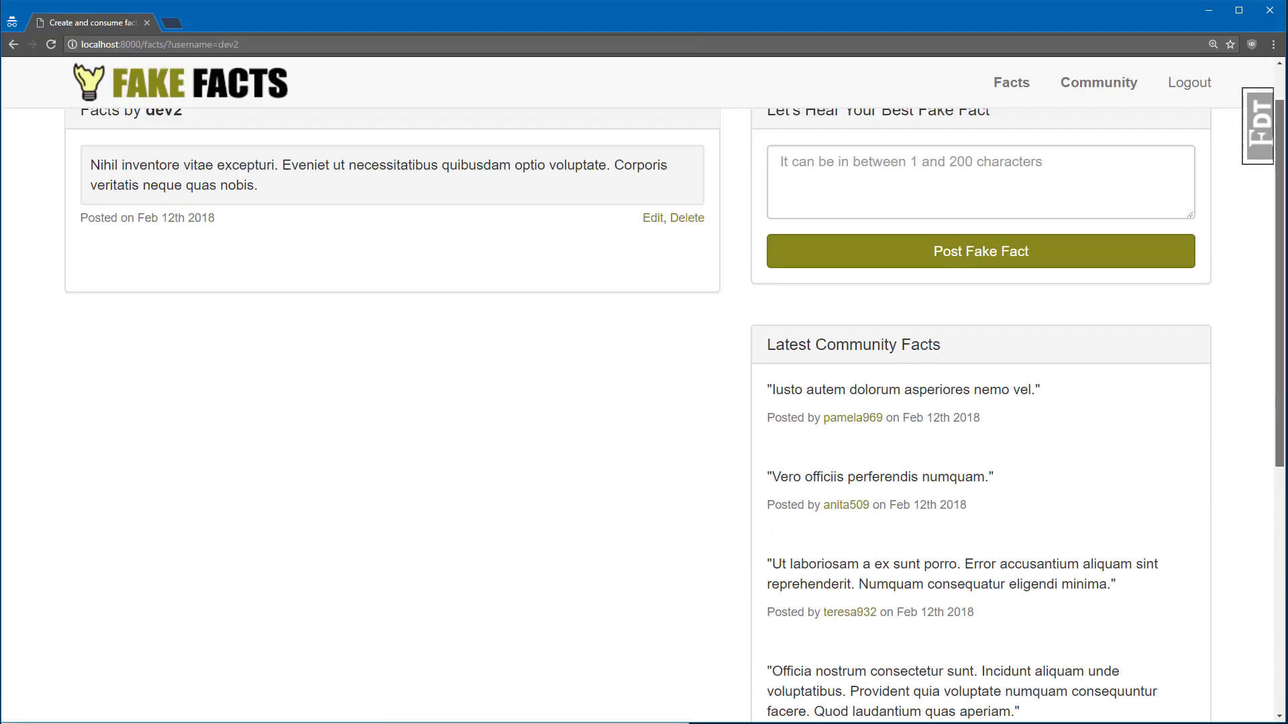
{"action": "left_click", "coordinate": [860, 231]}
{"action": "type", "text": "aaaa"}
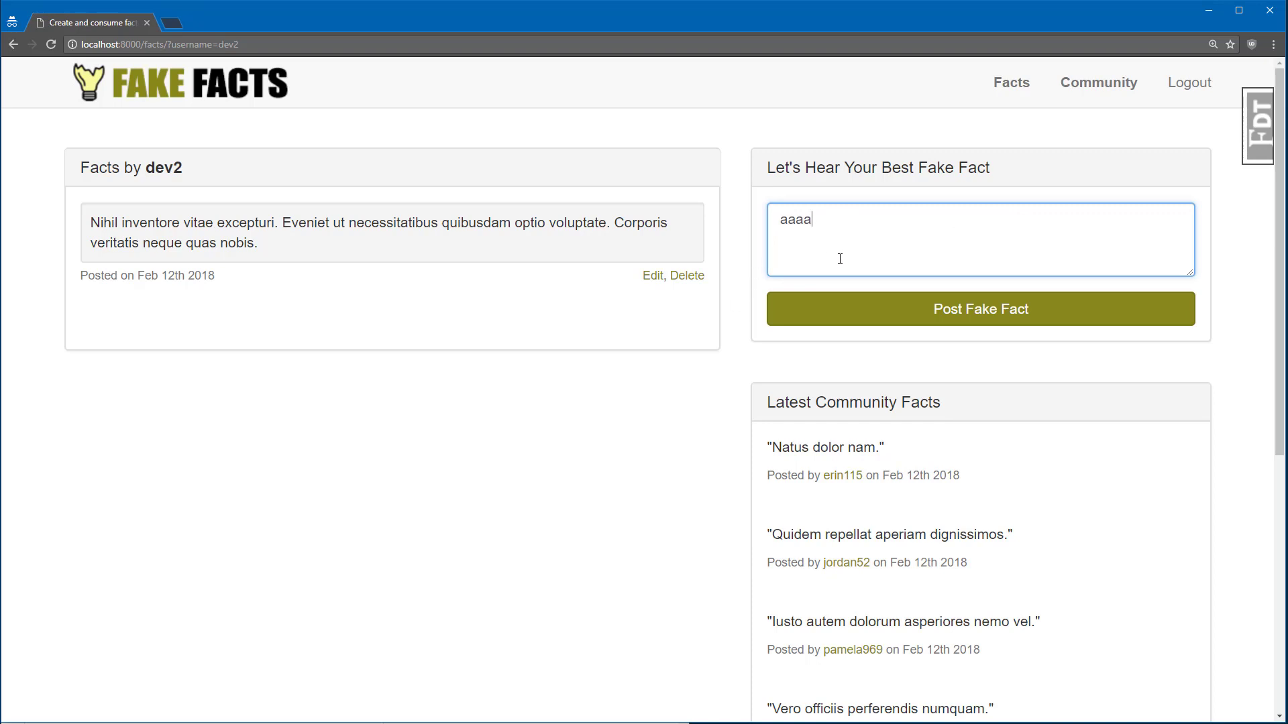
{"action": "left_click", "coordinate": [906, 304]}
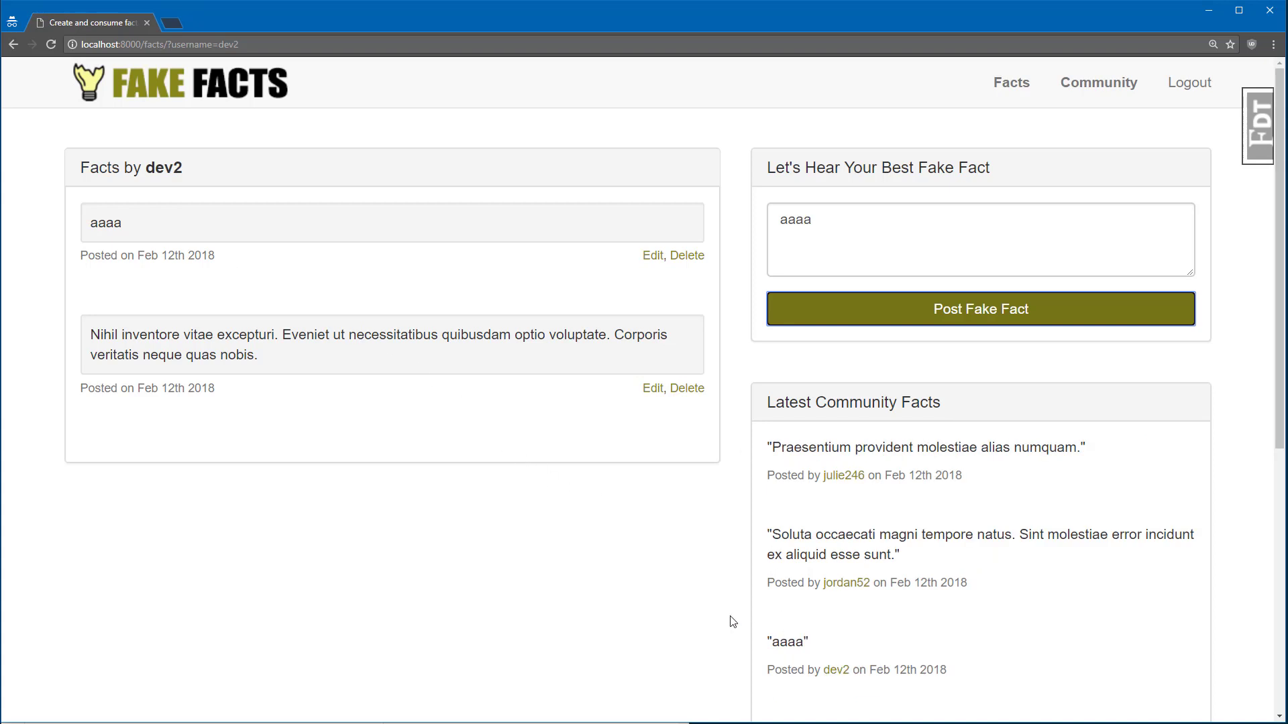
Step: Delete the 'aaaa' fact with confirmation and go to the Community page
{"action": "scroll", "coordinate": [738, 603], "scroll_direction": "down", "scroll_amount": 3}
{"action": "scroll", "coordinate": [636, 509], "scroll_direction": "up", "scroll_amount": 3}
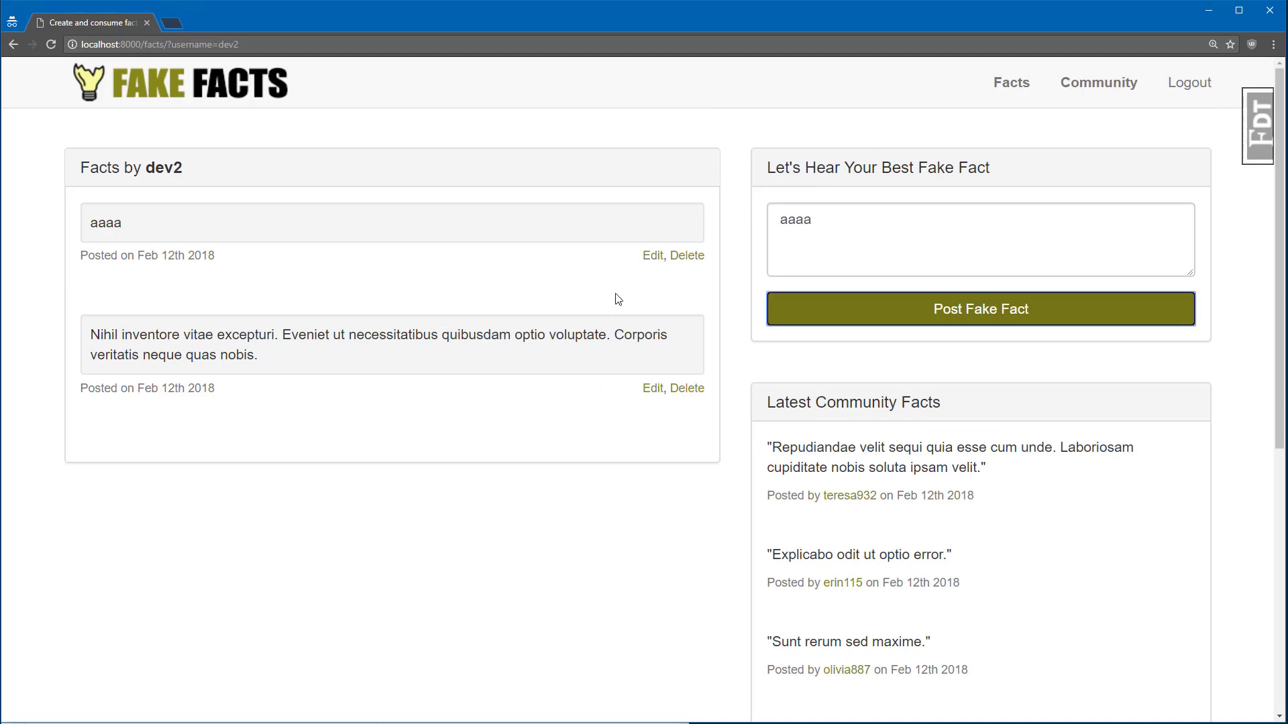
{"action": "left_click", "coordinate": [691, 257]}
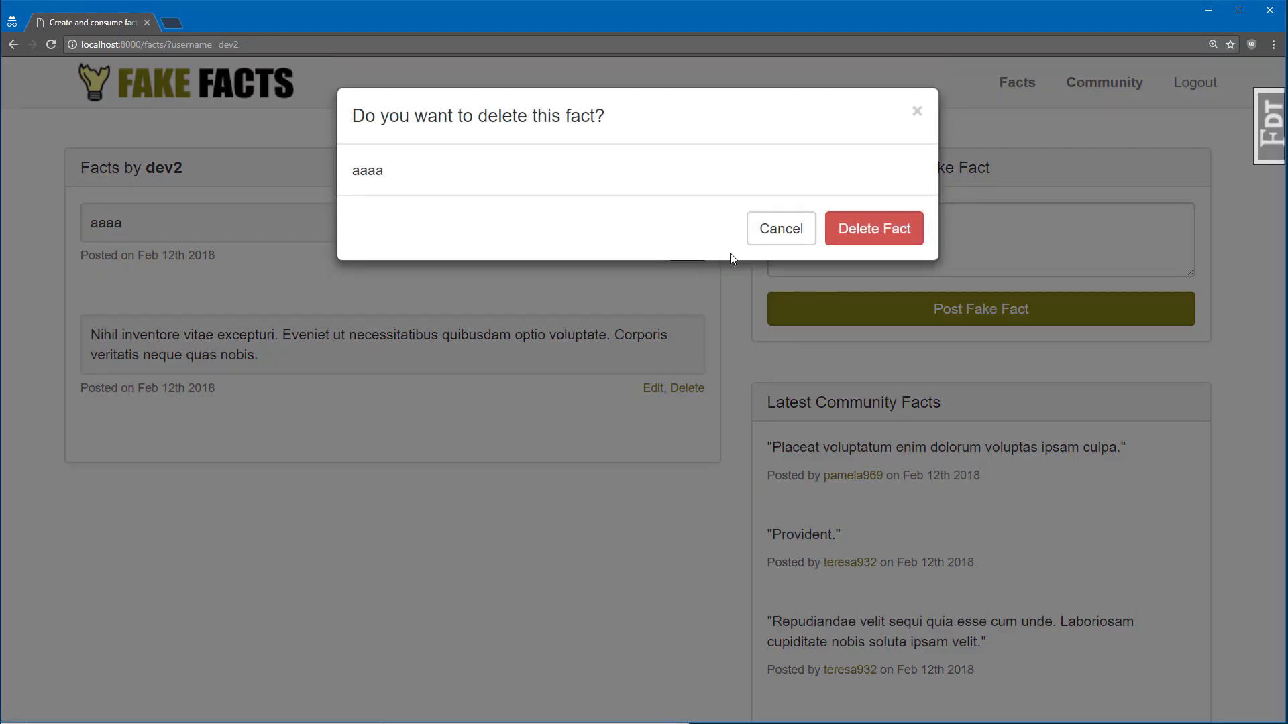
{"action": "left_click", "coordinate": [872, 230]}
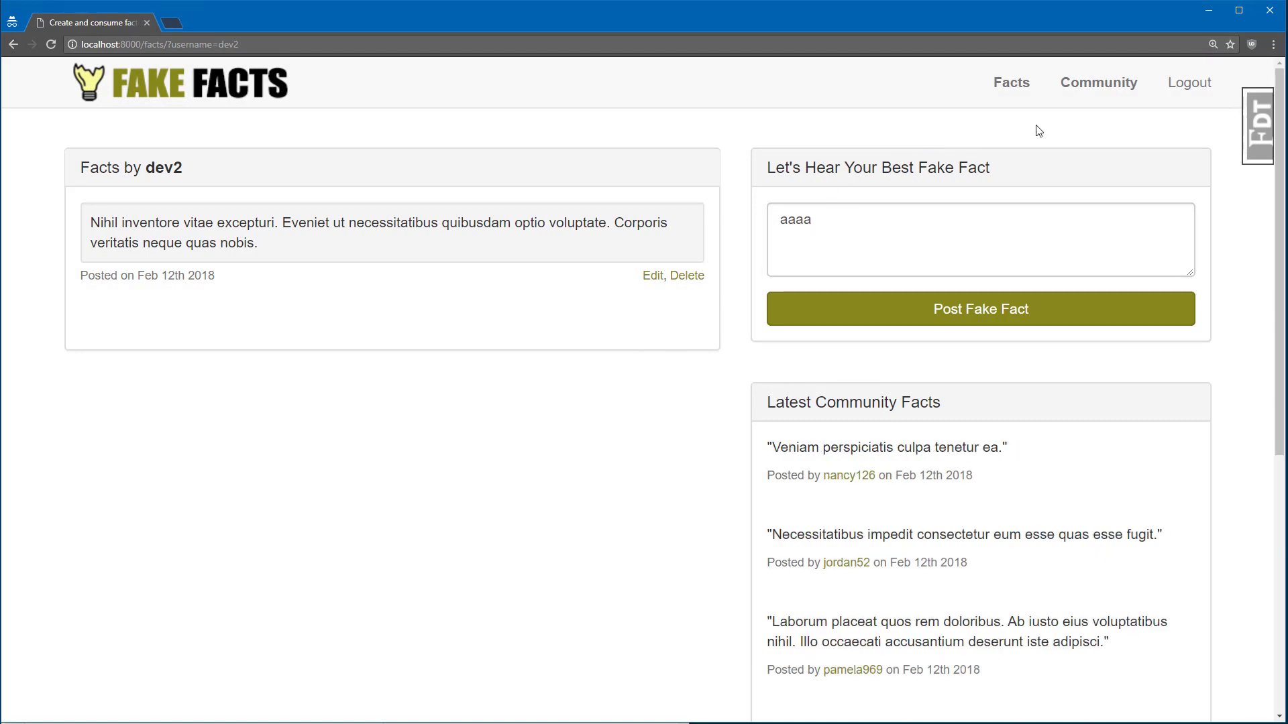
{"action": "left_click", "coordinate": [1115, 85]}
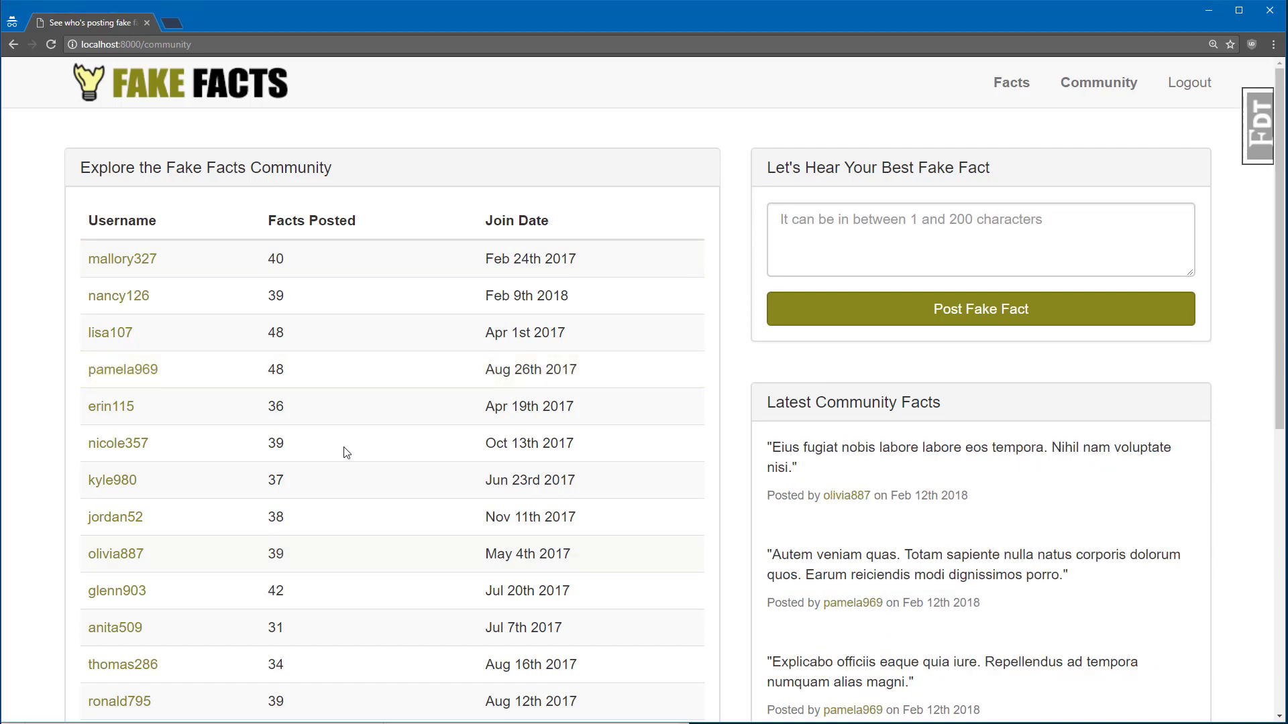
Step: Open the top-listed member's facts page from the community table
{"action": "left_click", "coordinate": [134, 262]}
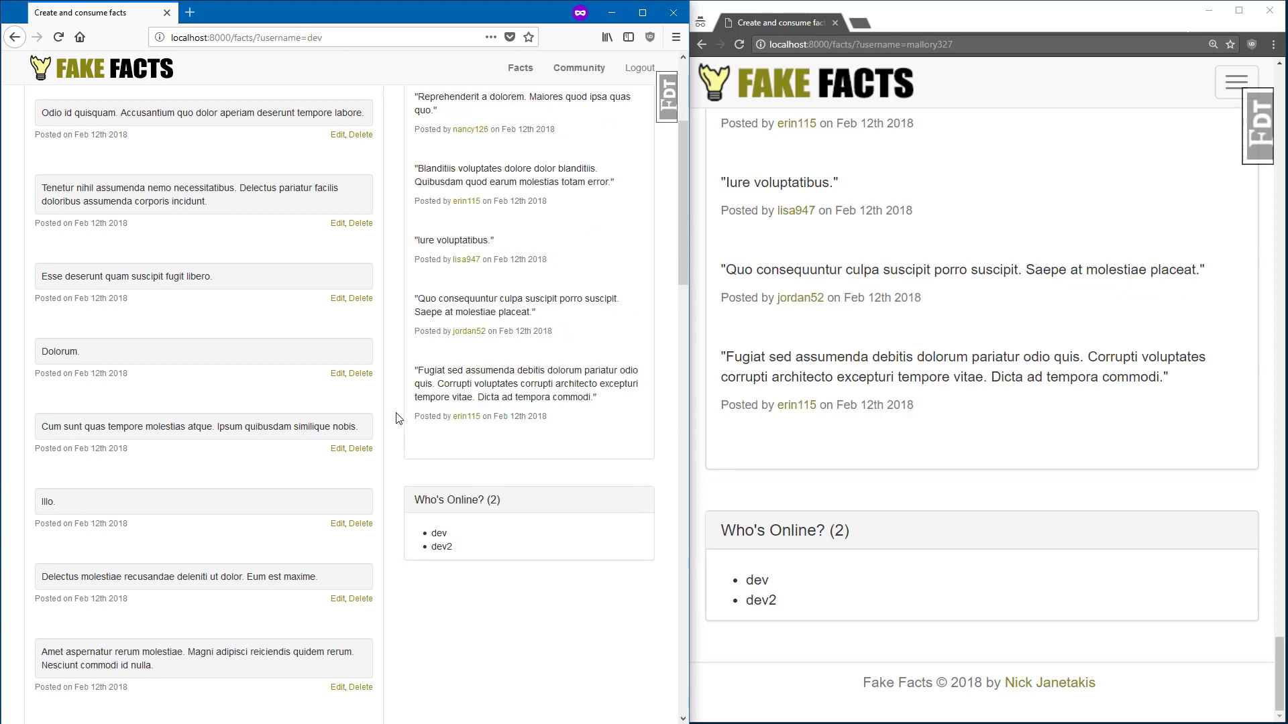
Step: Switch to the second account's browser window and log out
{"action": "left_click", "coordinate": [335, 39]}
{"action": "left_click", "coordinate": [348, 40]}
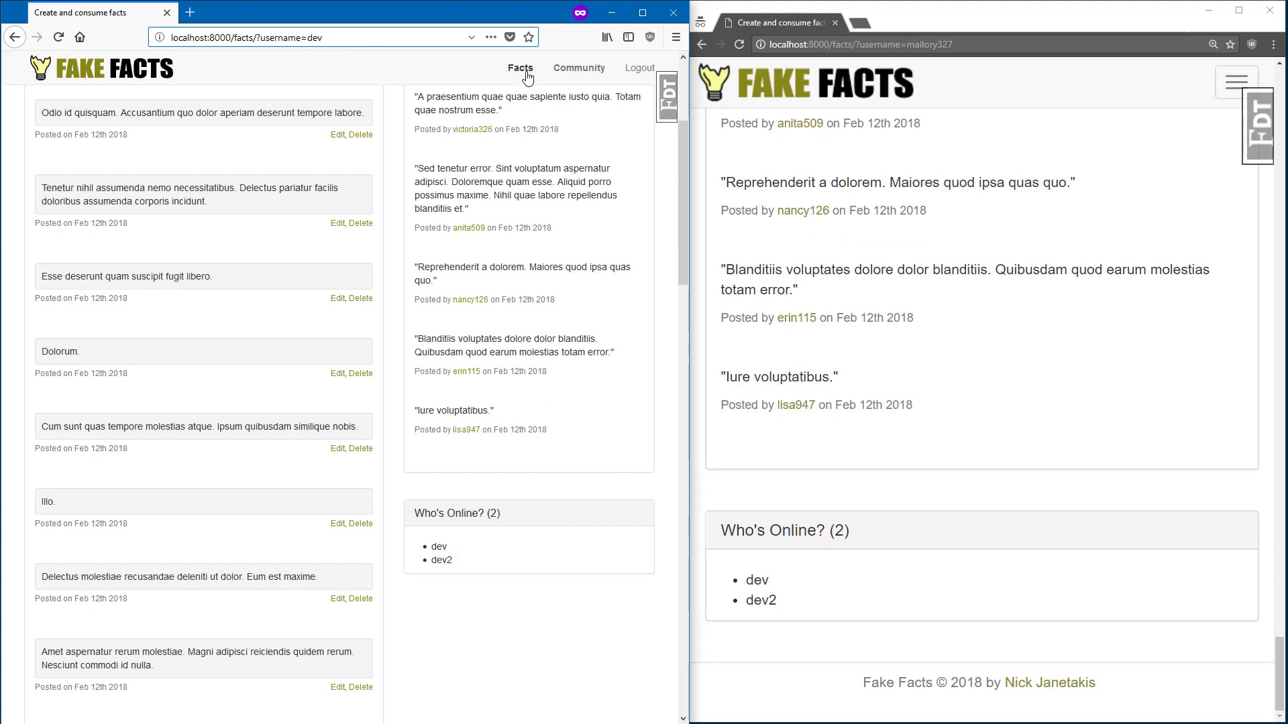
{"action": "left_click", "coordinate": [638, 71]}
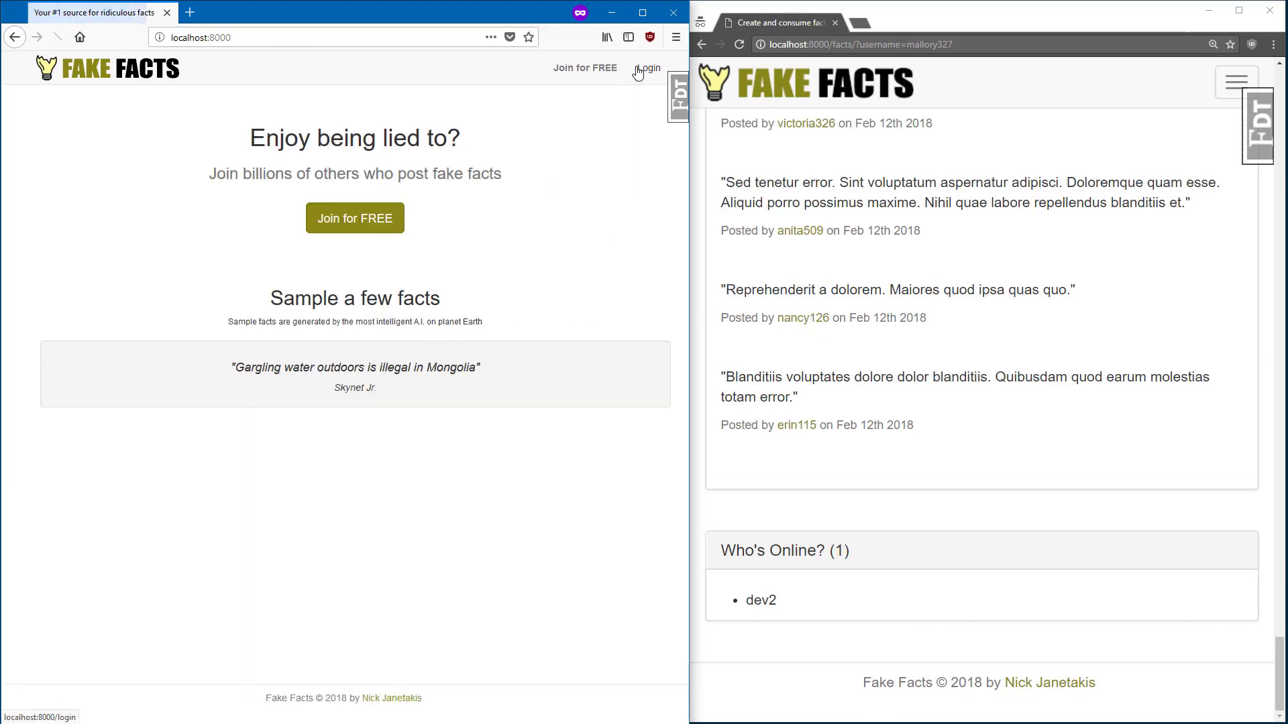